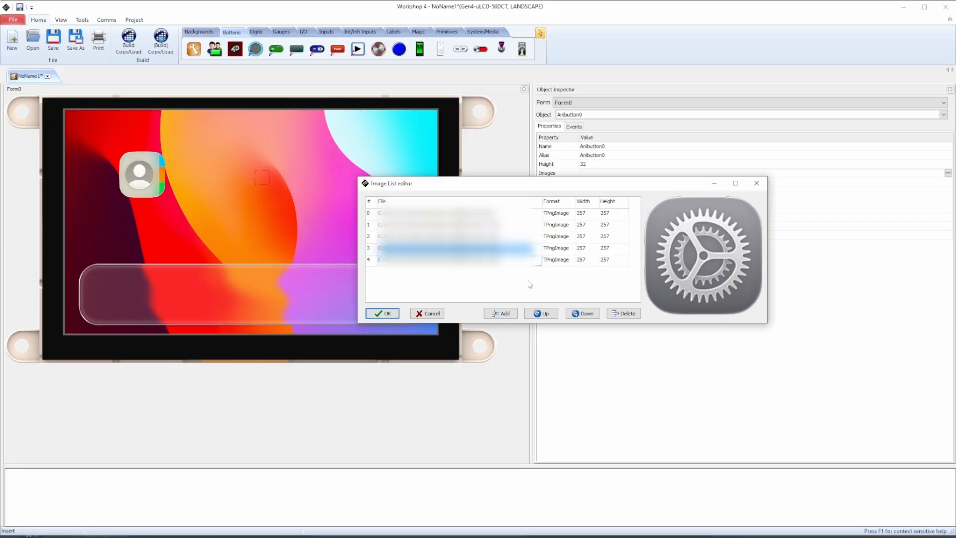
# Move the selected gear image up three places in Anibutton0's image list and accept the list
pyautogui.click(543, 313)
pyautogui.click(546, 315)
pyautogui.click(546, 315)
pyautogui.click(546, 315)
pyautogui.click(384, 313)
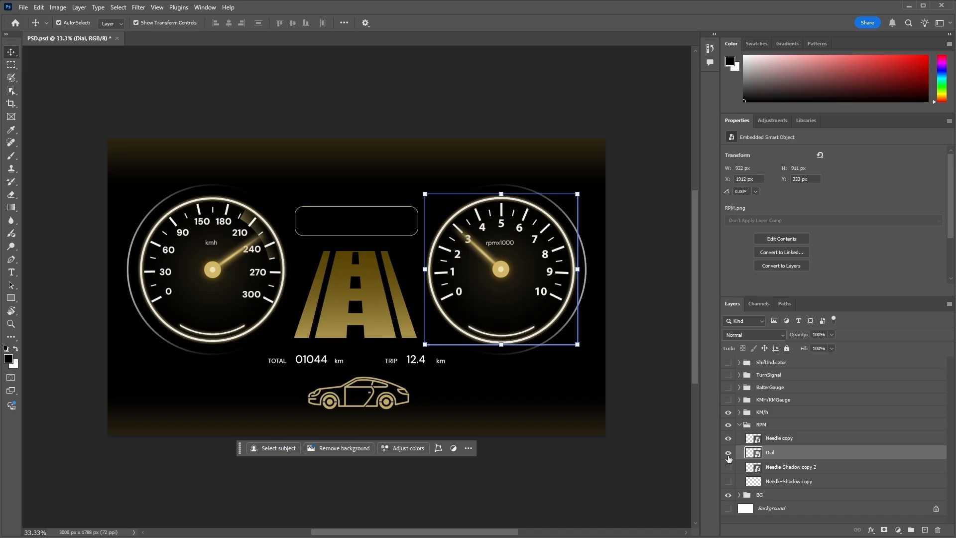
# In Photoshop, show the Needle copy and both Needle-Shadow layers of the RPM group, and collapse the group
pyautogui.click(728, 438)
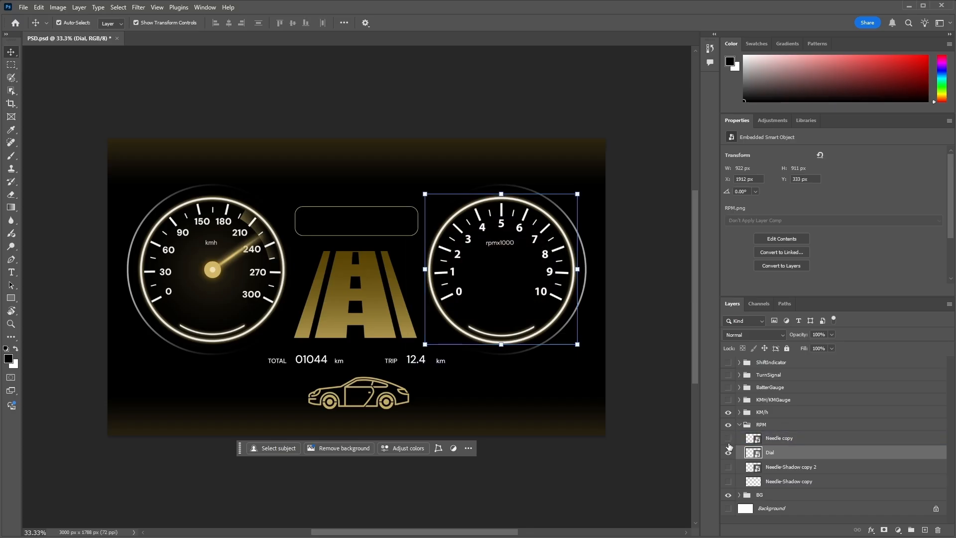
pyautogui.click(727, 438)
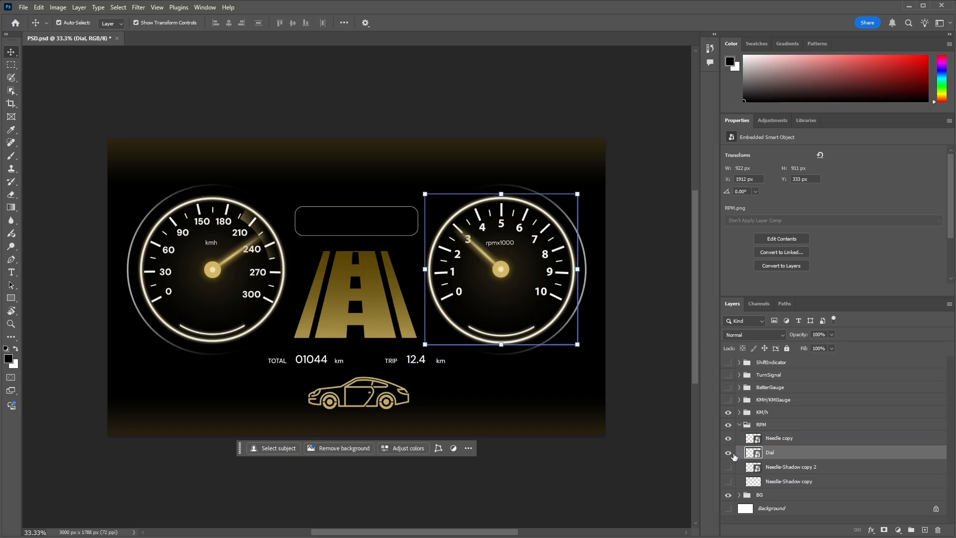
pyautogui.click(728, 467)
pyautogui.click(728, 481)
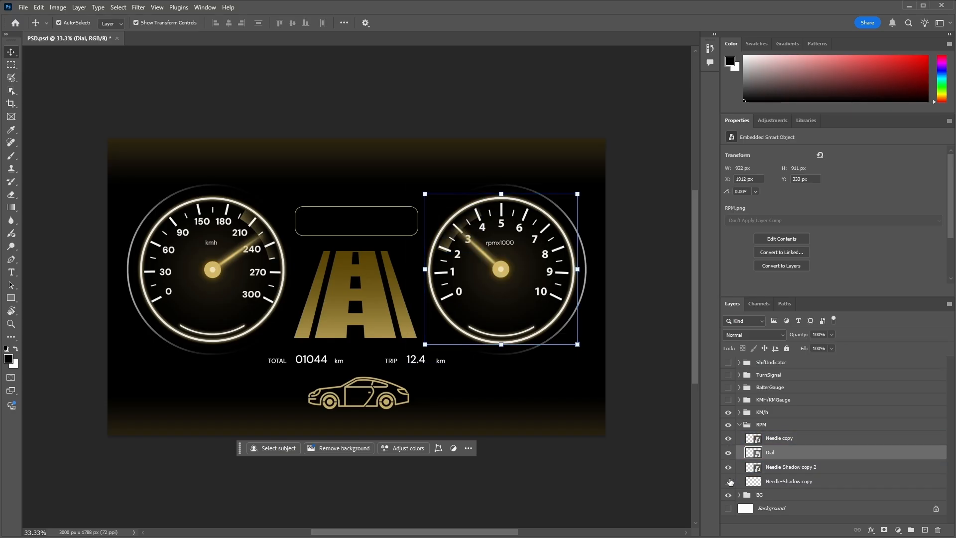
pyautogui.click(776, 438)
pyautogui.click(740, 426)
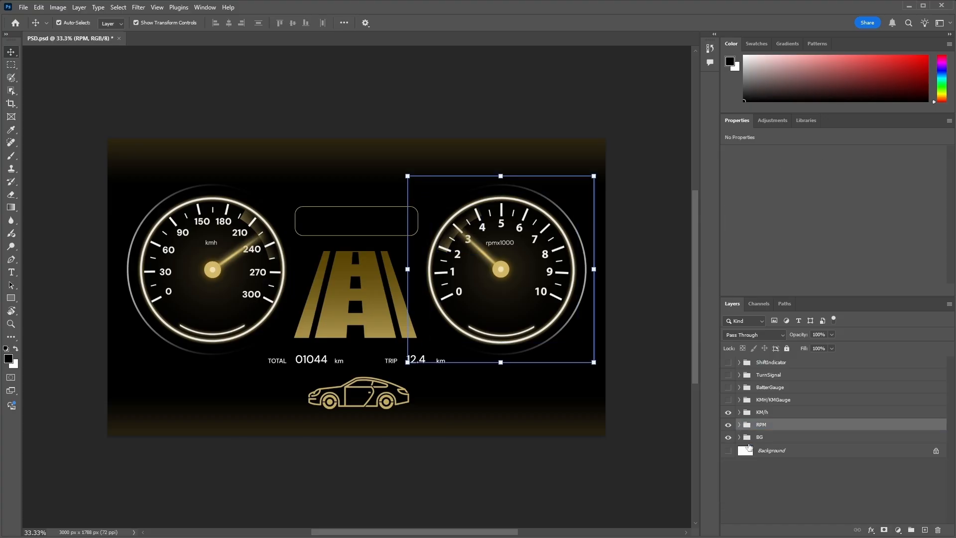
pyautogui.click(743, 452)
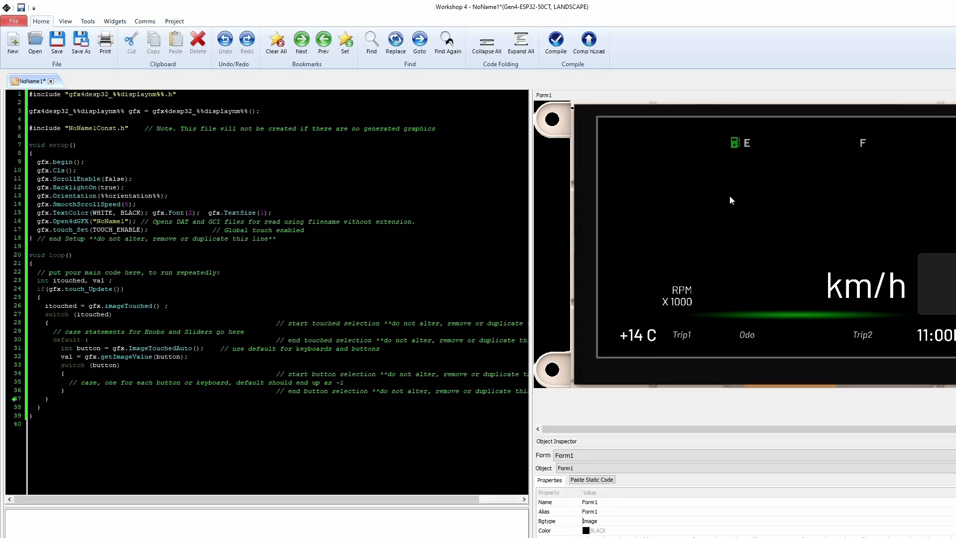
pyautogui.click(720, 263)
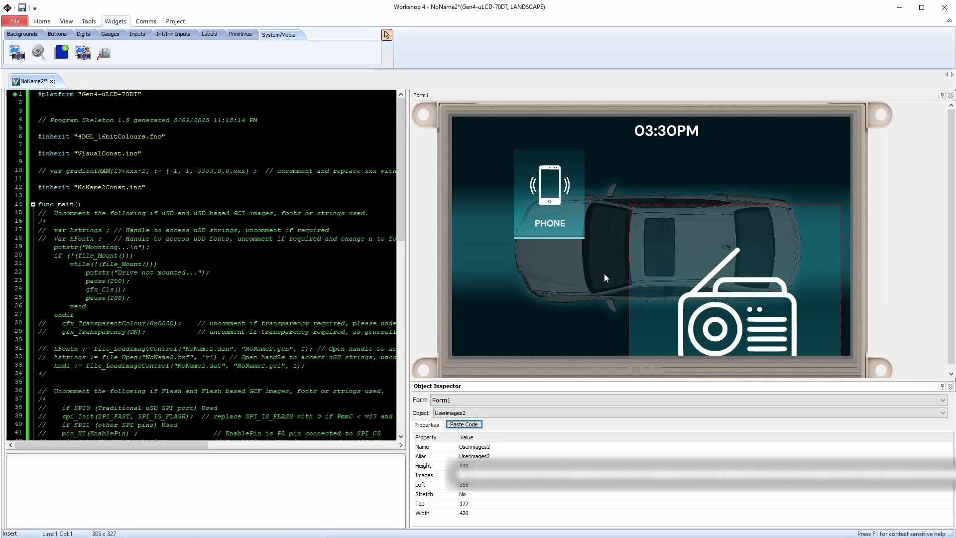
# Move the radio image beside the PHONE tile, to about left 288 and top 76
pyautogui.moveTo(697, 240); pyautogui.dragTo(664, 189)
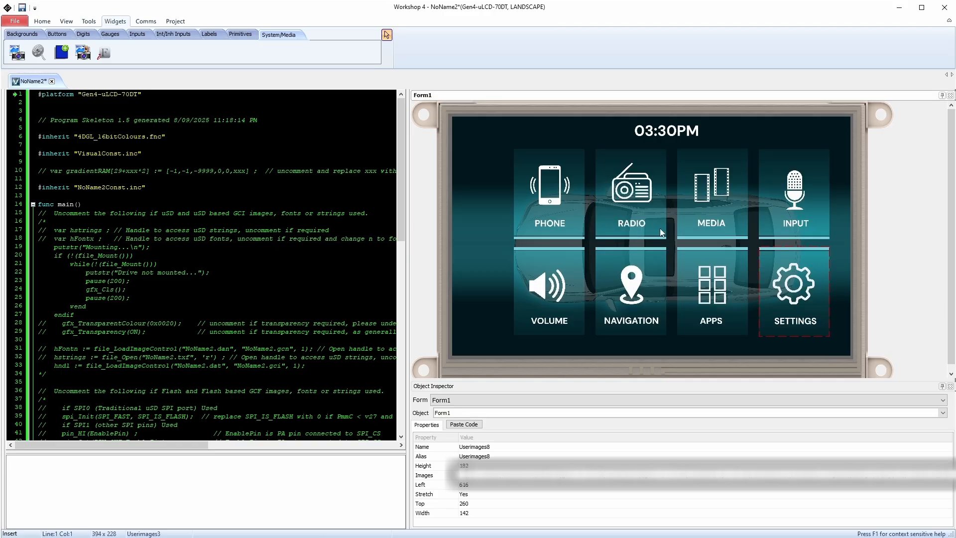
pyautogui.click(839, 246)
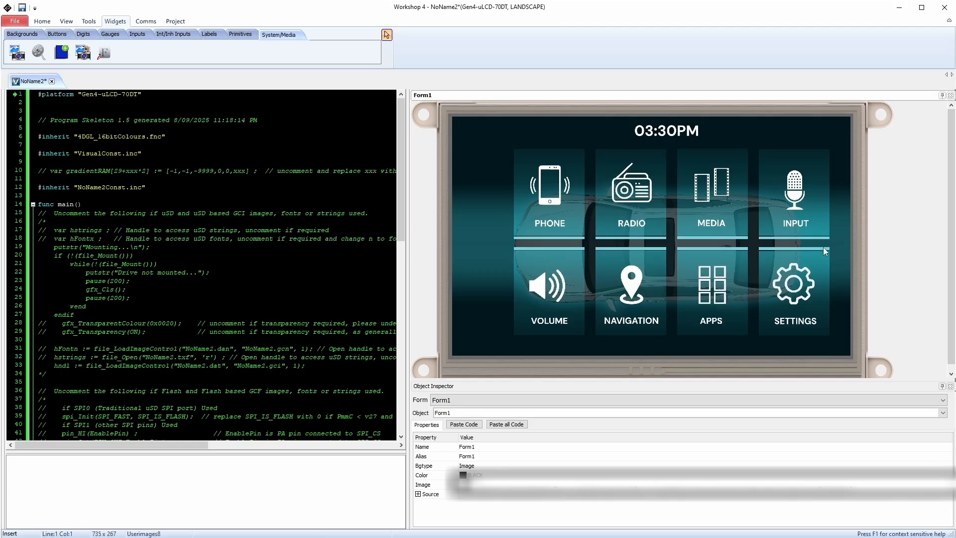
# Inspect the MEDIA, INPUT, SETTINGS and APPS tiles on the form by selecting each one in turn
pyautogui.click(703, 210)
pyautogui.click(778, 212)
pyautogui.click(799, 286)
pyautogui.click(715, 283)
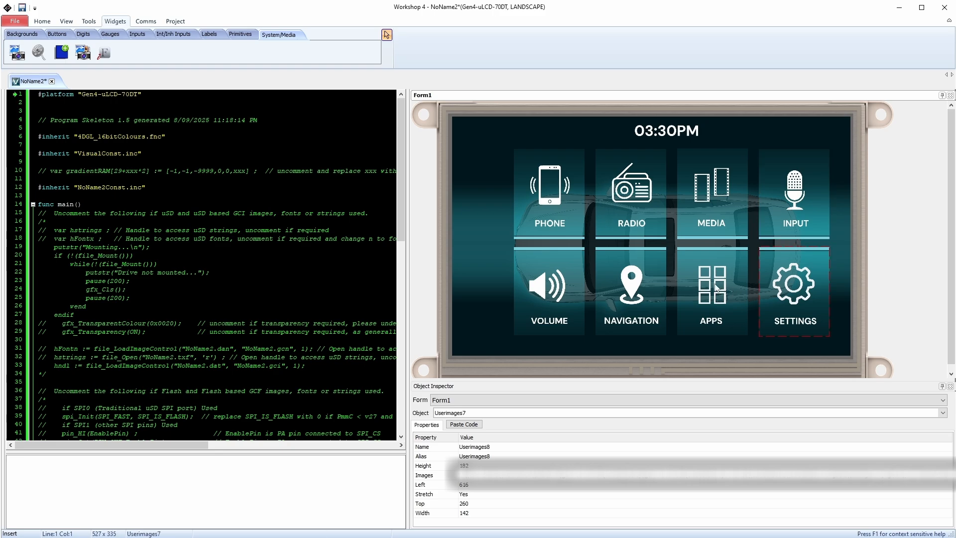
pyautogui.click(483, 250)
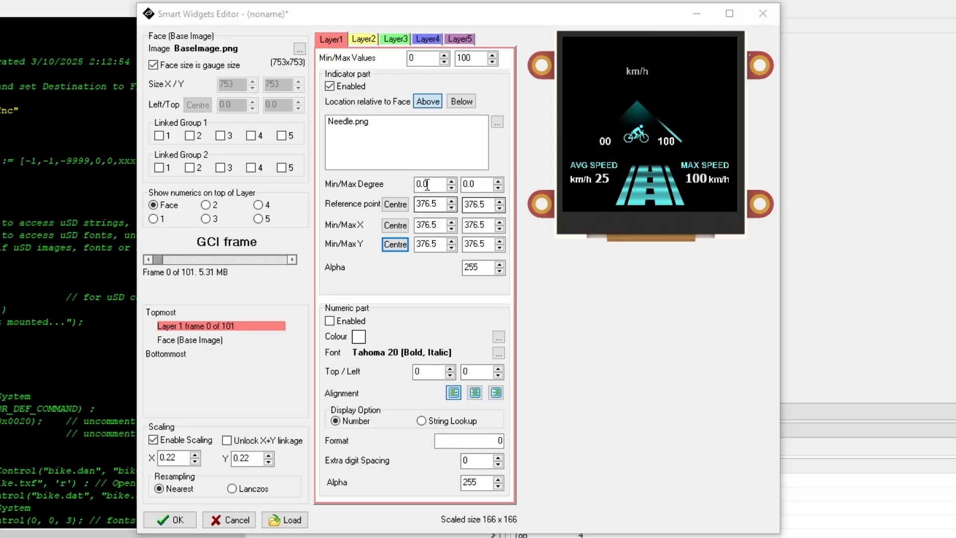
# Set the Layer 1 needle's minimum degree to -267.5 and preview the gauge through its frames to the end
pyautogui.doubleClick(432, 185)
pyautogui.write('-')
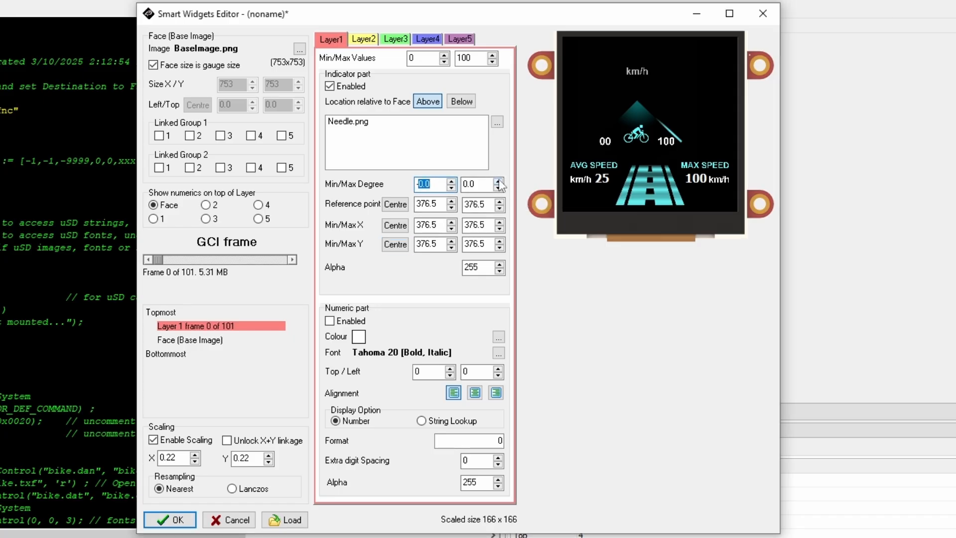
pyautogui.write('267')
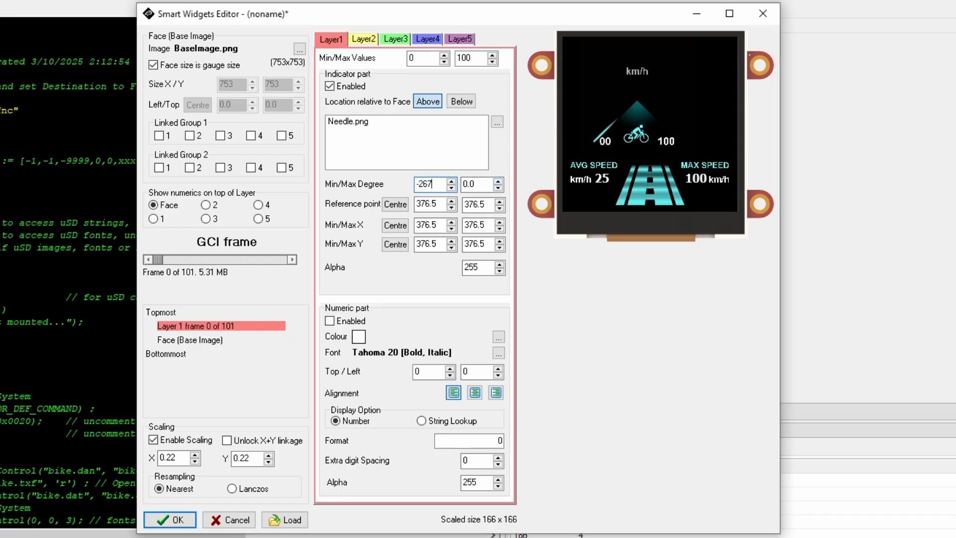
pyautogui.write('.5')
pyautogui.moveTo(159, 259); pyautogui.dragTo(302, 272)
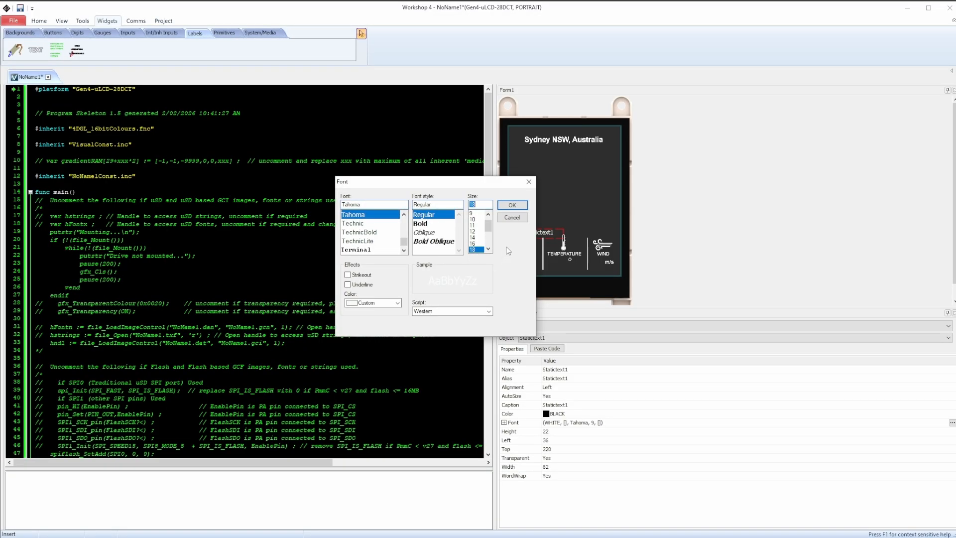
# Apply the regular Tahoma font at size 18 to Statictext1 and open its caption for editing
pyautogui.click(510, 208)
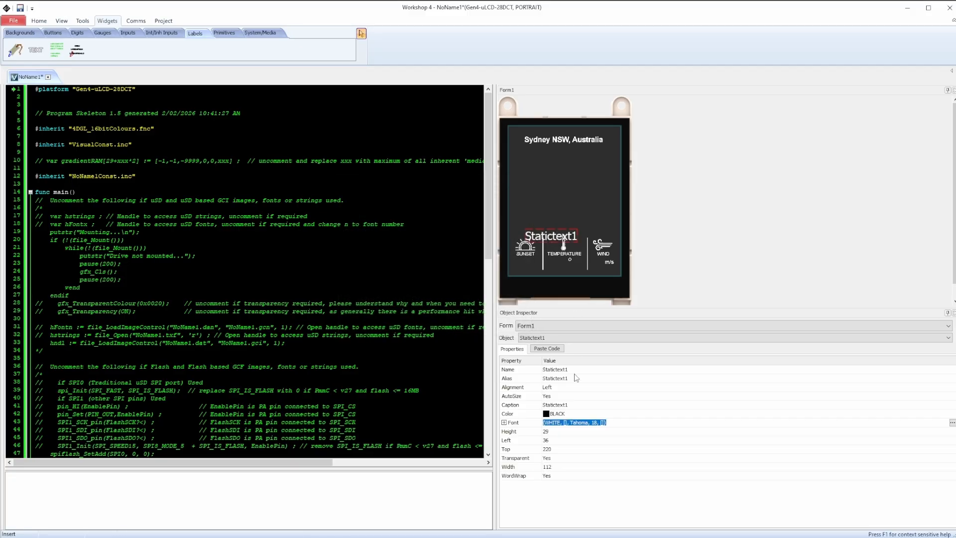
pyautogui.click(564, 404)
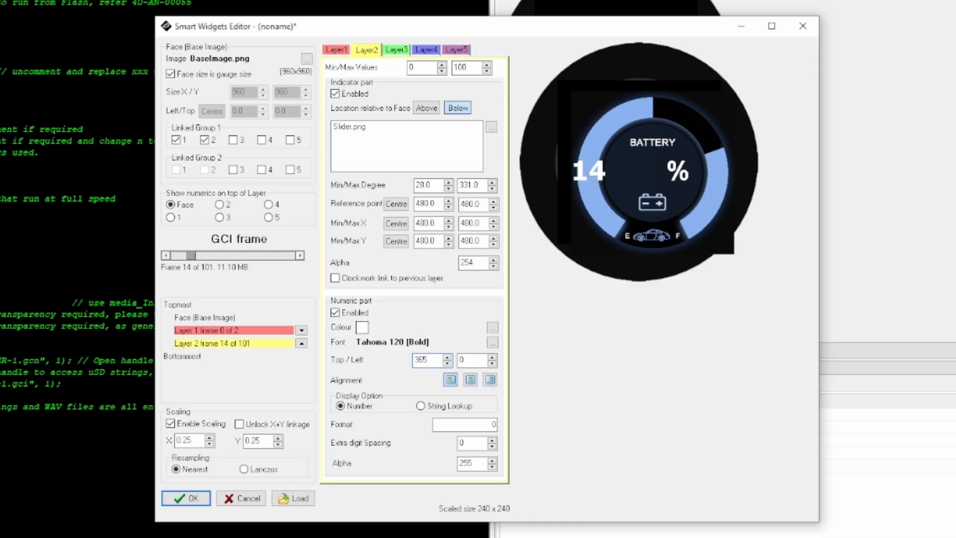
# Set the left position of Layer 2's battery percentage number to 244 and align the number right
pyautogui.press('Tab')
pyautogui.write('244')
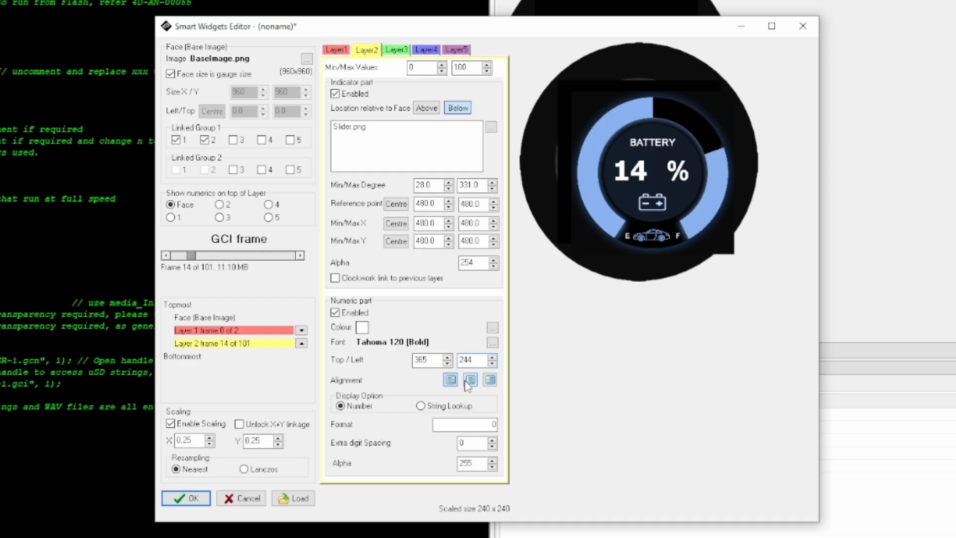
pyautogui.click(490, 380)
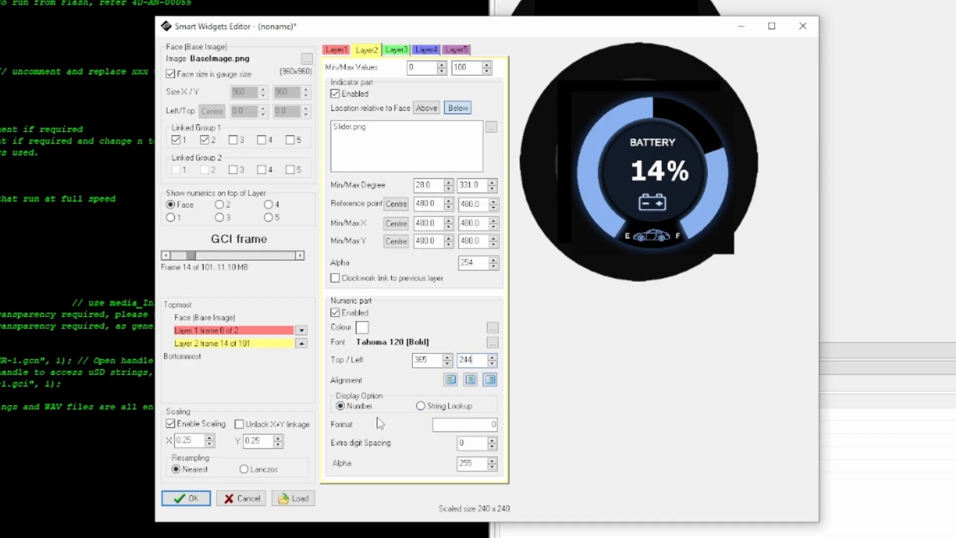
# Open the Layer 3 settings of the battery gauge
pyautogui.click(396, 49)
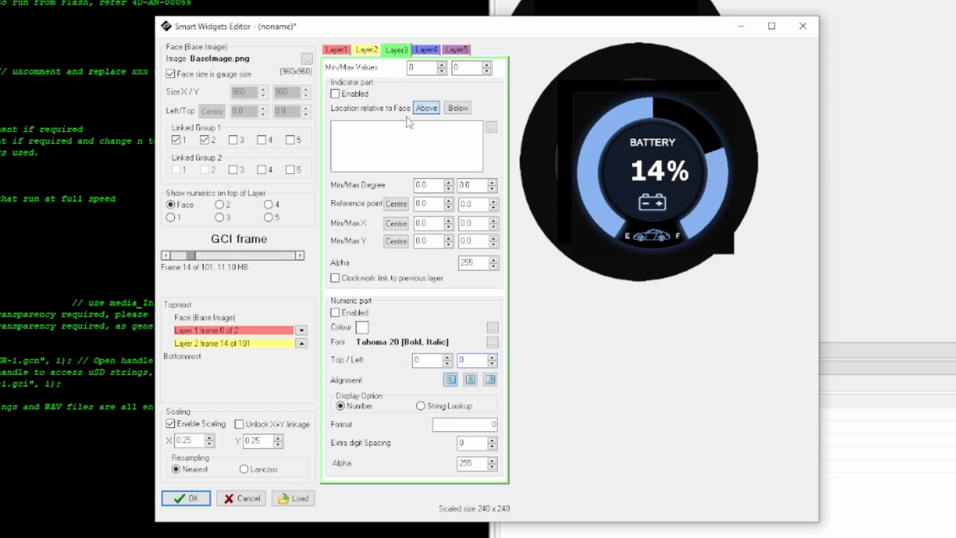